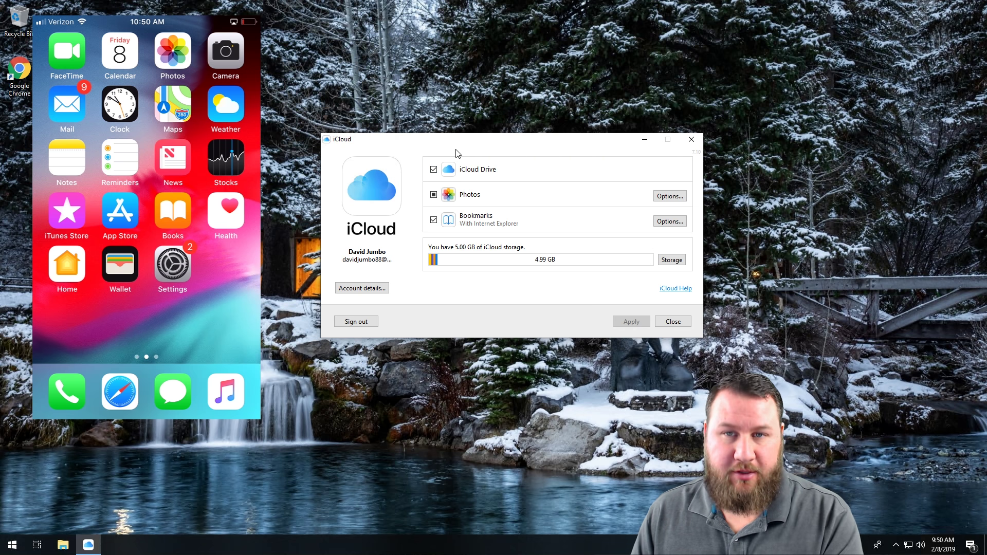
{"action": "left_click_drag", "start_coordinate": [499, 140], "coordinate": [446, 172]}
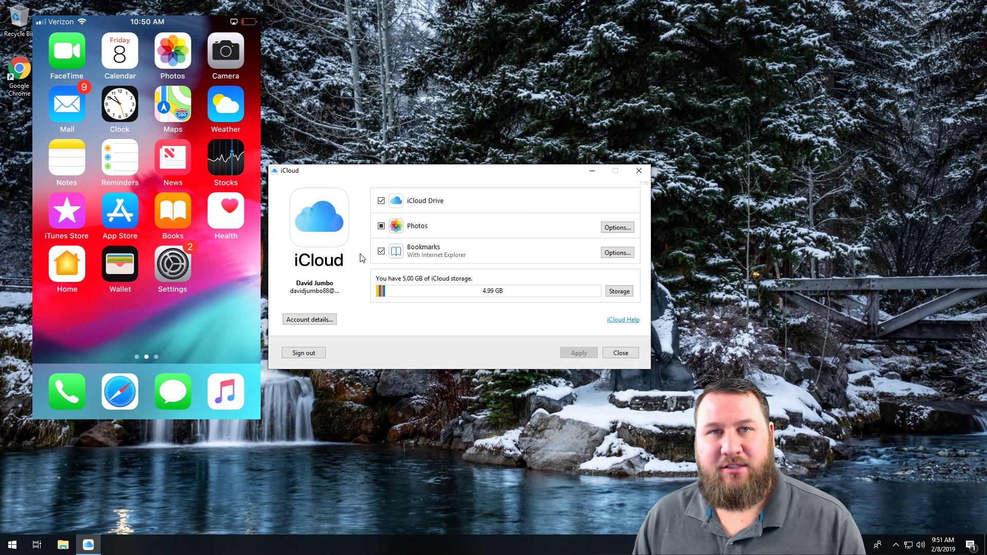
{"action": "left_click_drag", "start_coordinate": [461, 172], "coordinate": [493, 136]}
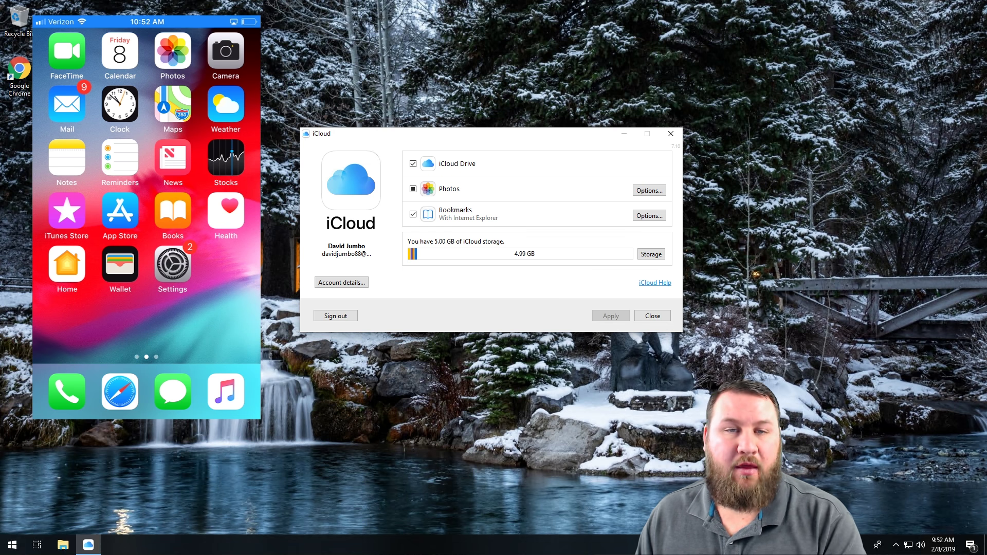
{"action": "left_click_drag", "start_coordinate": [402, 138], "coordinate": [373, 167]}
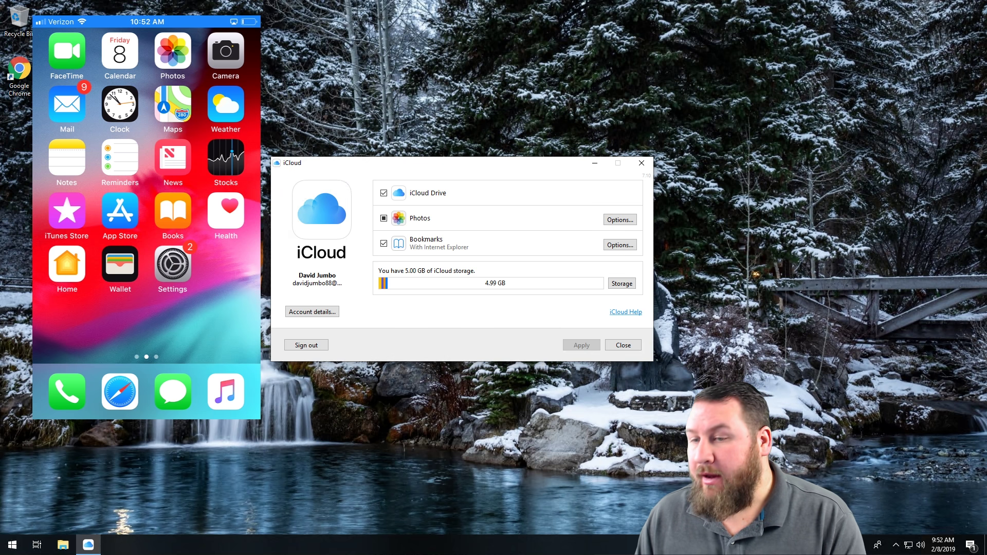
{"action": "left_click", "coordinate": [896, 545]}
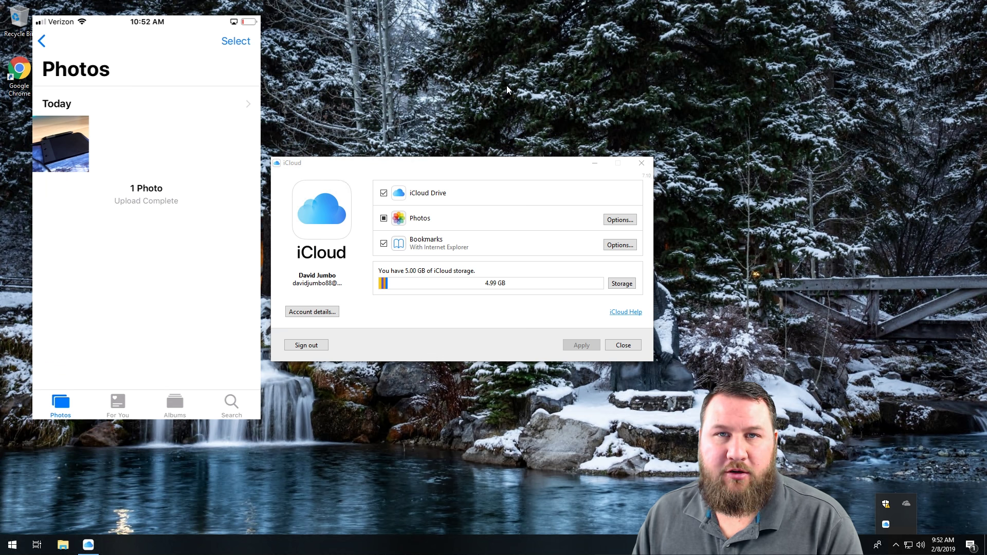
{"action": "left_click", "coordinate": [484, 98]}
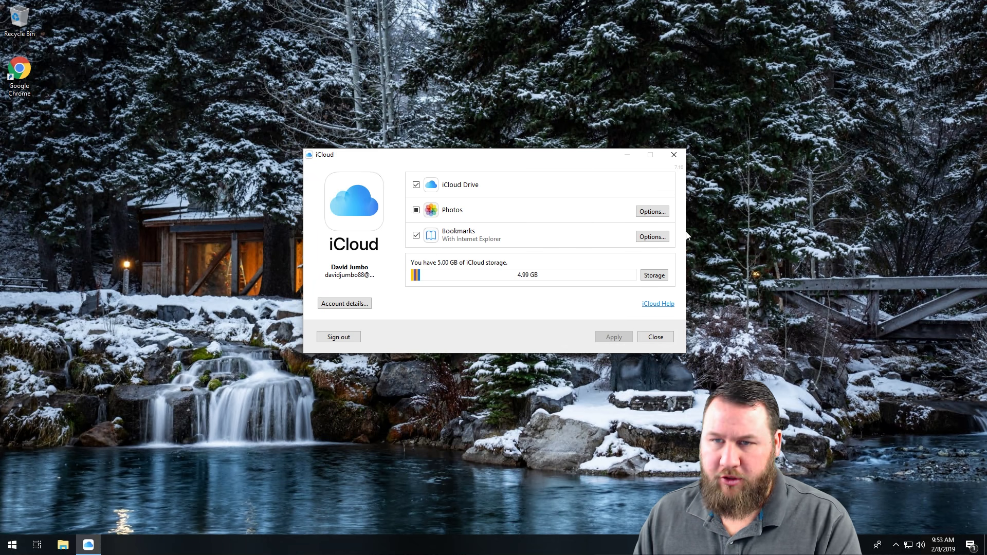
Step: Review the browser options for Bookmarks and the library, download, upload and sharing options for Photos, closing both dialogs
{"action": "left_click", "coordinate": [652, 236]}
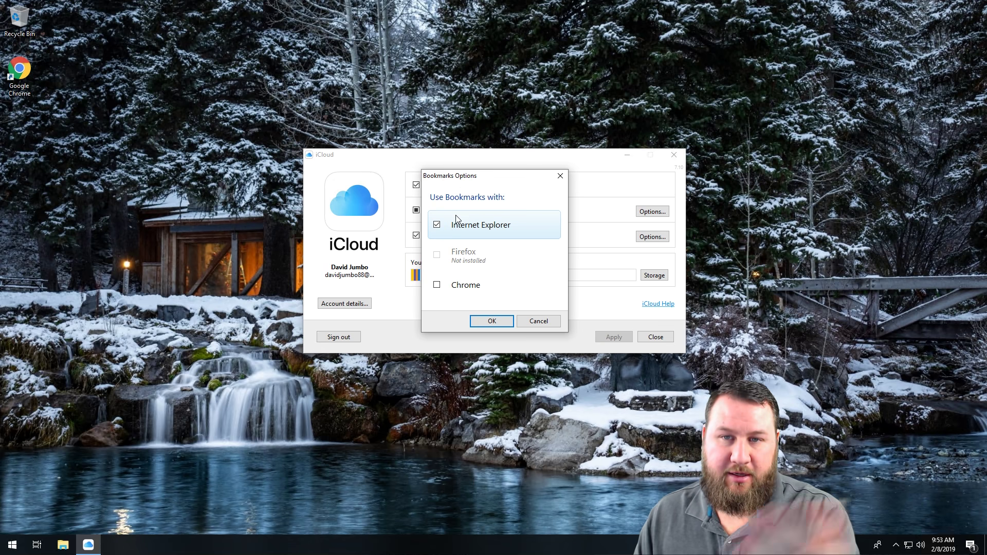
{"action": "left_click", "coordinate": [539, 322]}
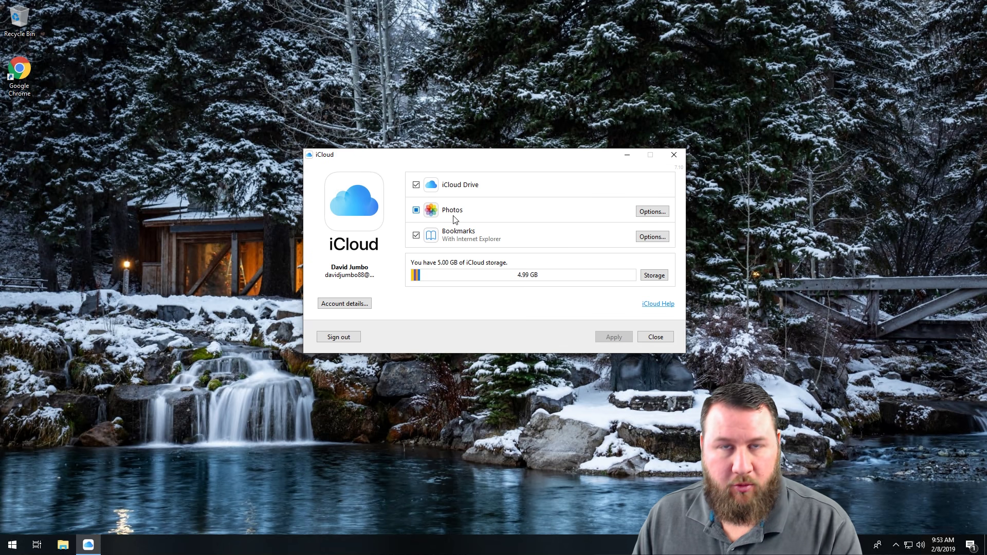
{"action": "left_click", "coordinate": [652, 212]}
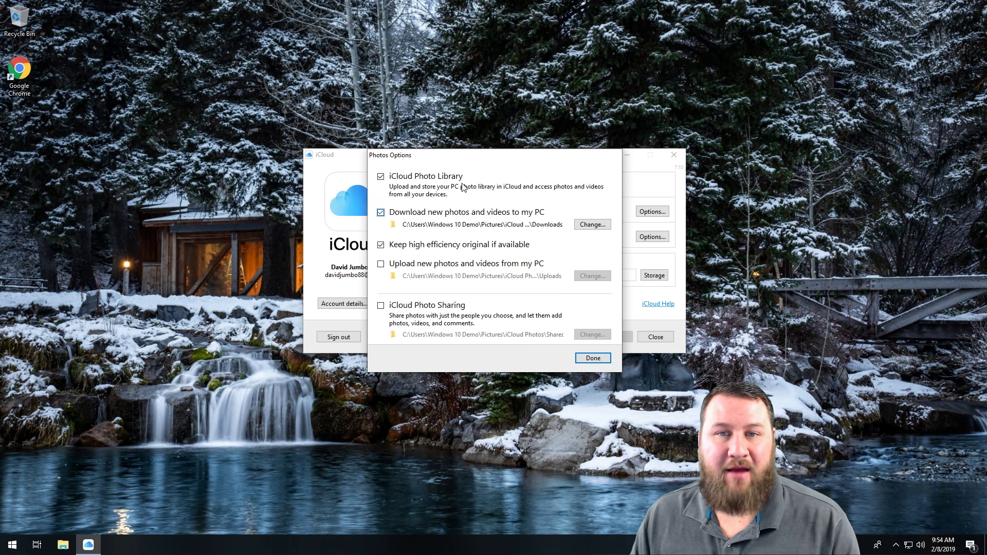
{"action": "left_click_drag", "start_coordinate": [455, 155], "coordinate": [175, 156]}
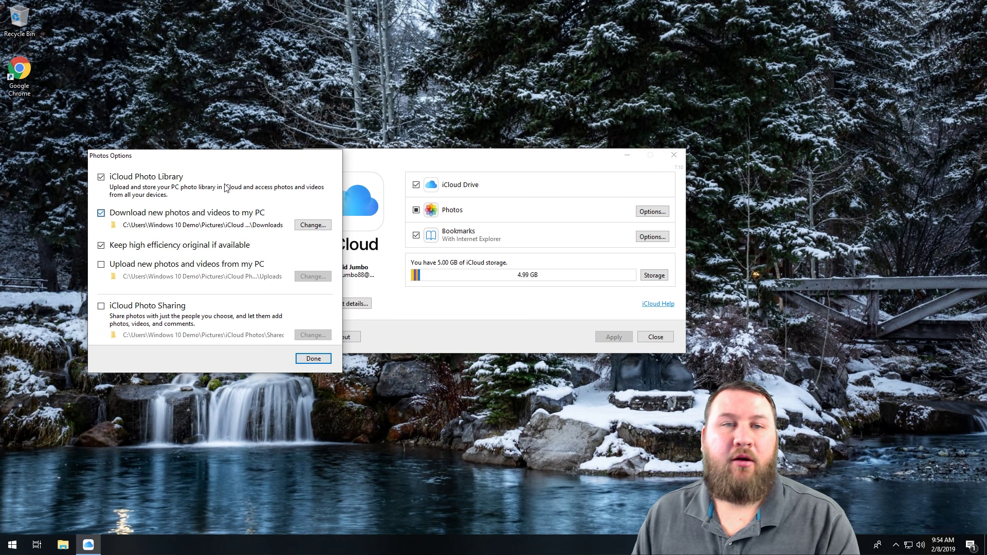
{"action": "left_click_drag", "start_coordinate": [235, 156], "coordinate": [499, 123]}
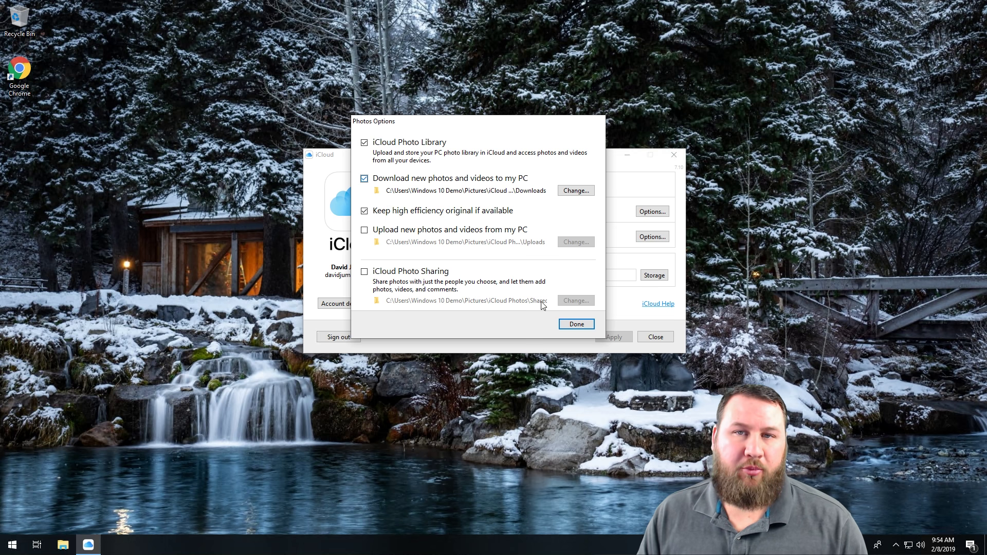
{"action": "left_click", "coordinate": [572, 323]}
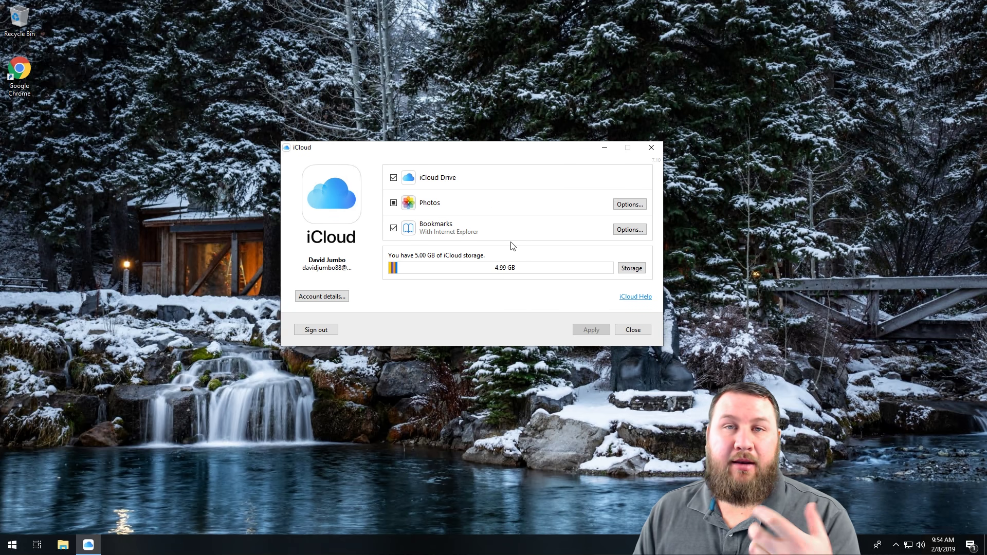
{"action": "left_click_drag", "start_coordinate": [459, 155], "coordinate": [445, 154]}
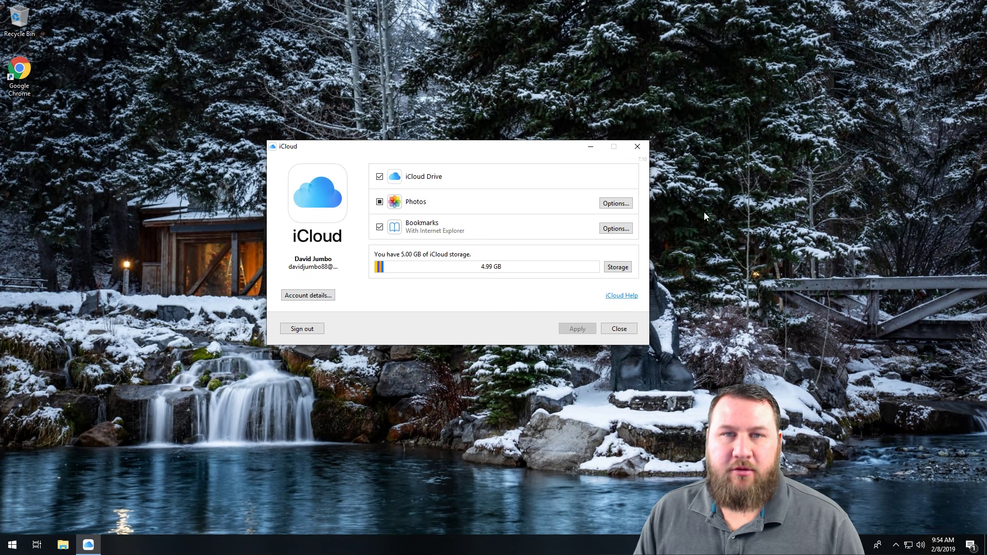
Step: Download the 2019 photos from iCloud Photos to the PC and close the iCloud settings window
{"action": "left_click", "coordinate": [896, 546]}
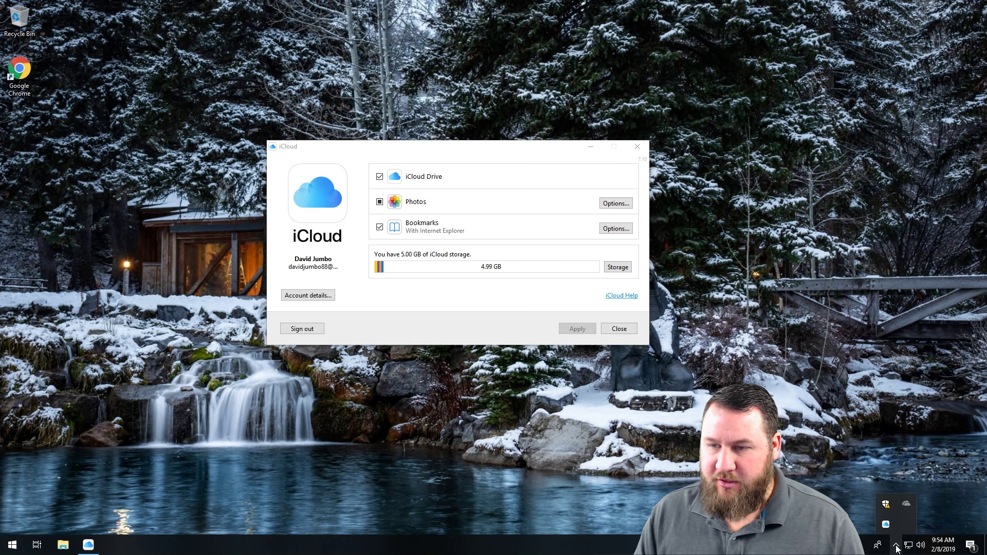
{"action": "left_click", "coordinate": [886, 525]}
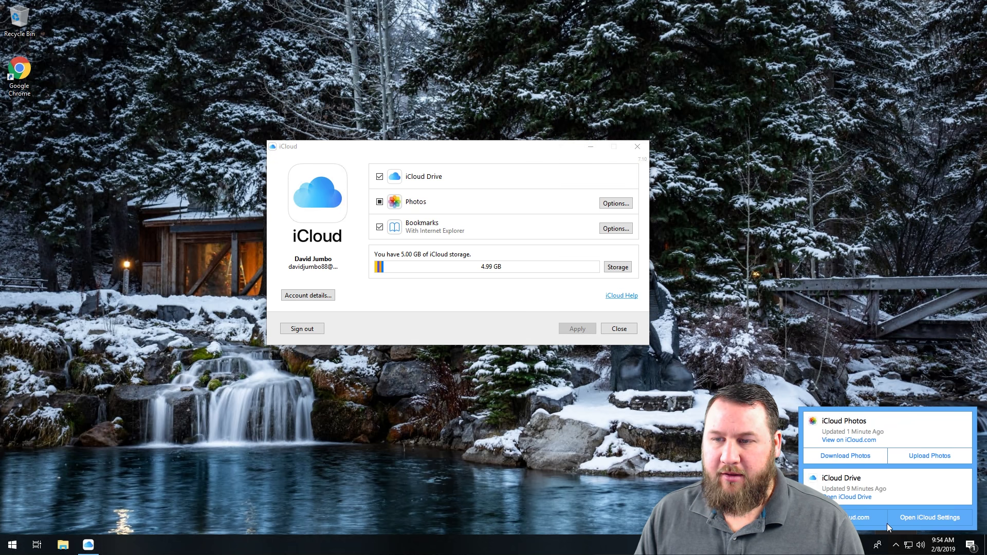
{"action": "left_click", "coordinate": [852, 459]}
{"action": "left_click_drag", "start_coordinate": [435, 222], "coordinate": [402, 202]}
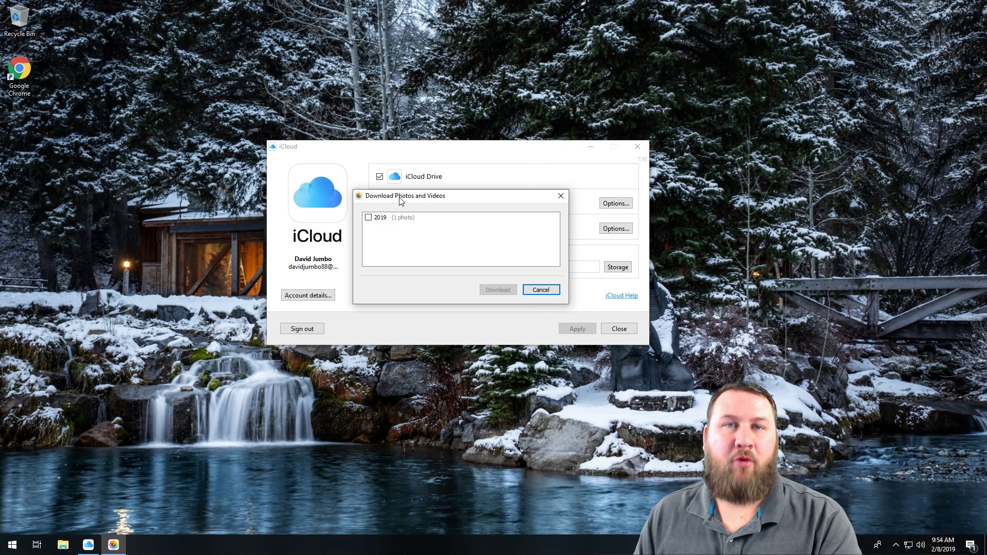
{"action": "left_click", "coordinate": [368, 217]}
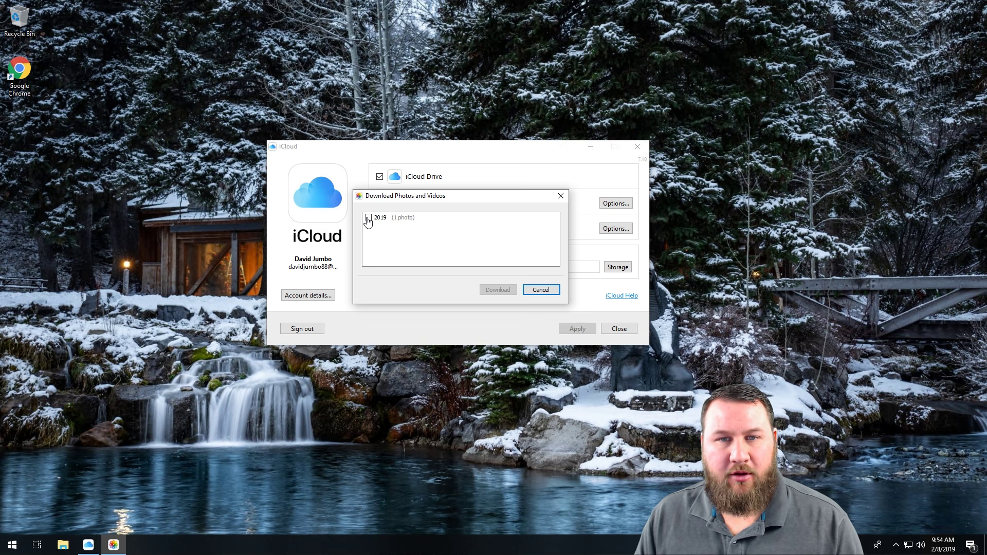
{"action": "left_click", "coordinate": [497, 289]}
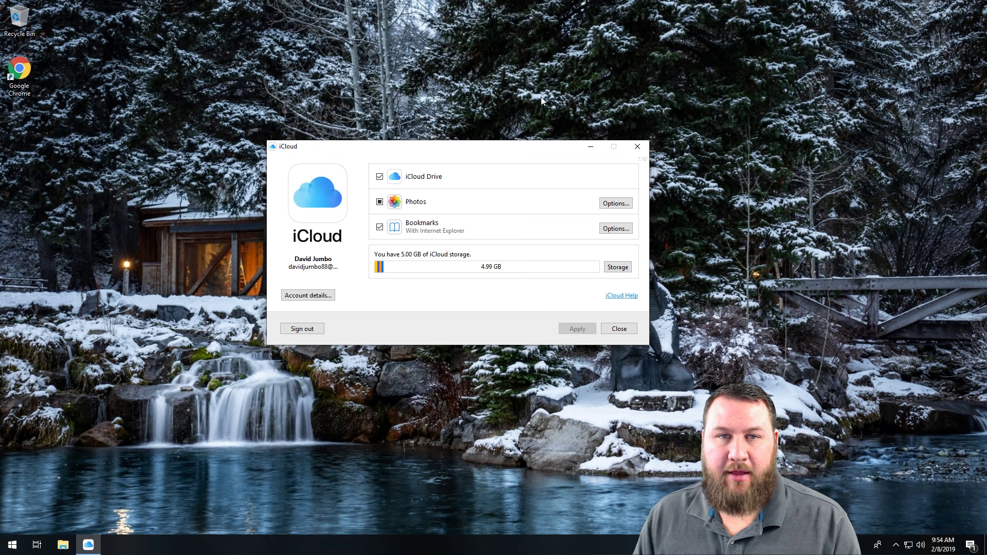
{"action": "left_click", "coordinate": [619, 328]}
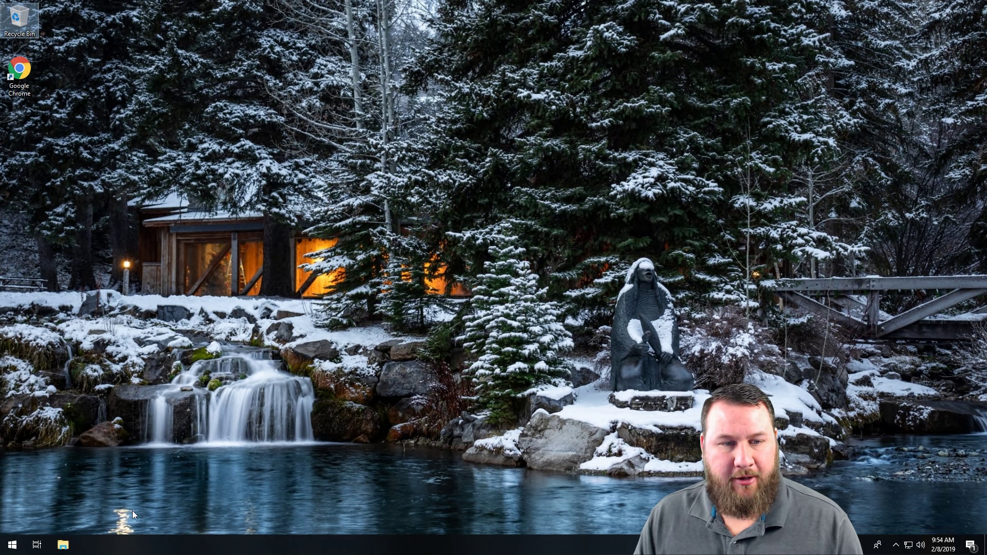
Step: Open the Downloads folder inside iCloud Photos in File Explorer
{"action": "left_click", "coordinate": [62, 545]}
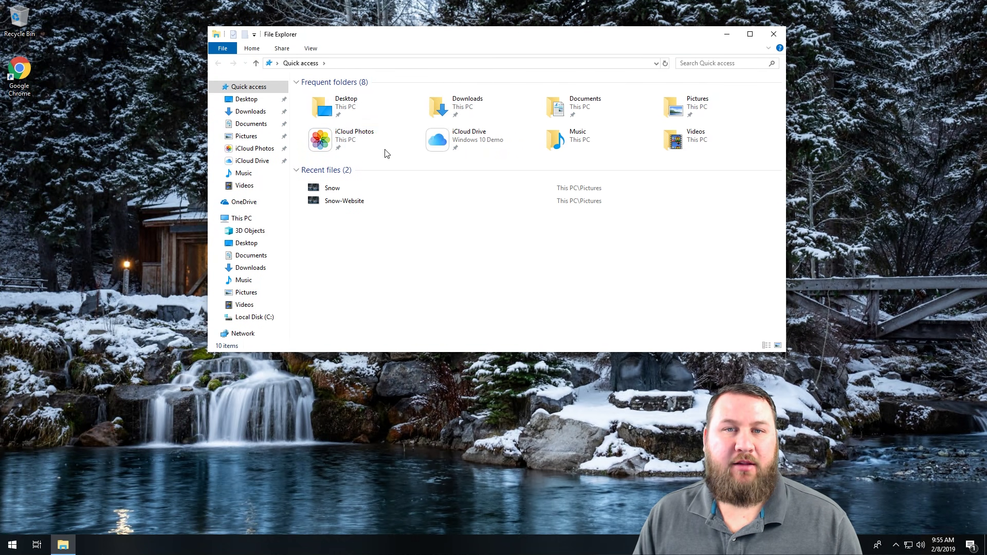
{"action": "double_click", "coordinate": [344, 143]}
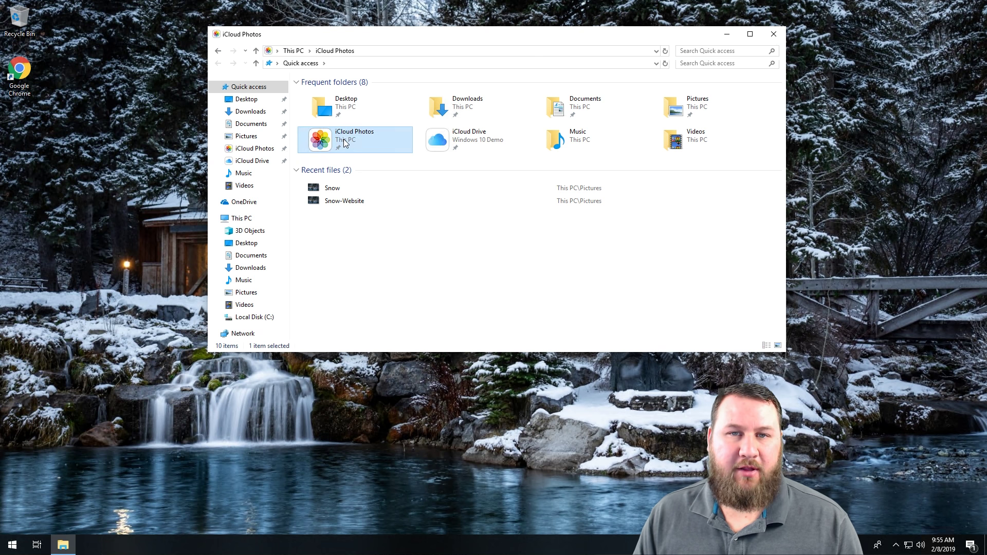
{"action": "double_click", "coordinate": [334, 116]}
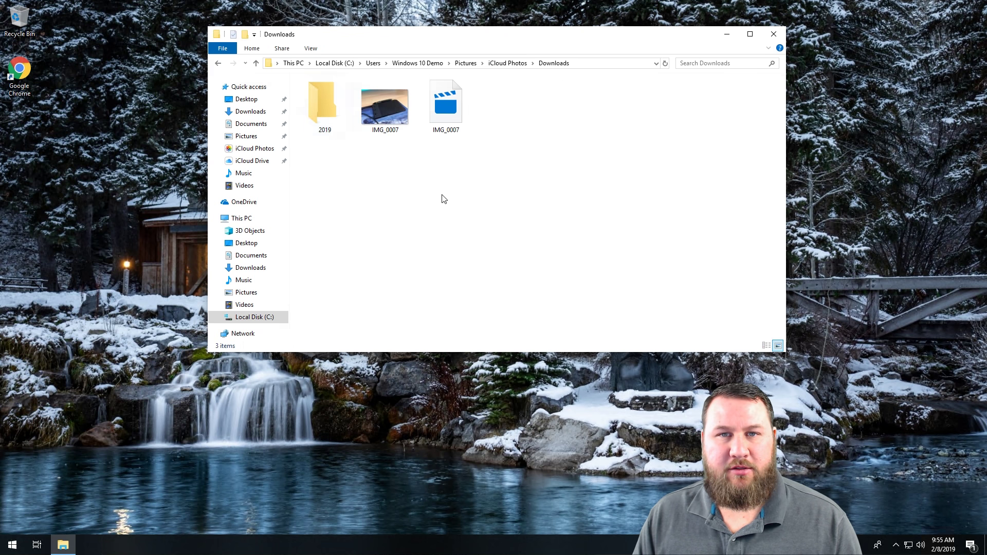
Step: Examine the 2019 folder and the IMG_0007 photo and video files in the iCloud Photos Downloads folder, and close the window
{"action": "left_click_drag", "start_coordinate": [496, 192], "coordinate": [313, 90]}
{"action": "left_click", "coordinate": [537, 286]}
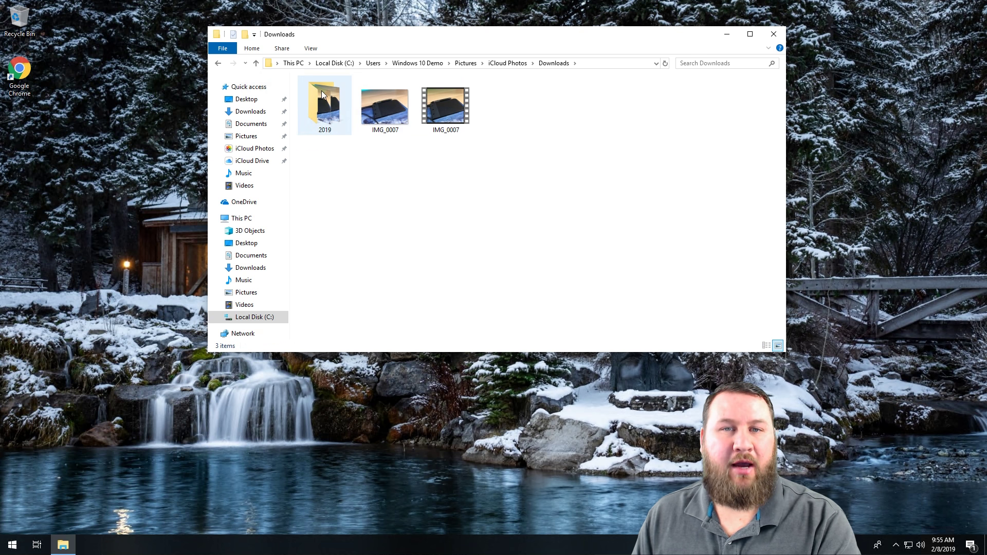
{"action": "left_click_drag", "start_coordinate": [440, 159], "coordinate": [365, 87]}
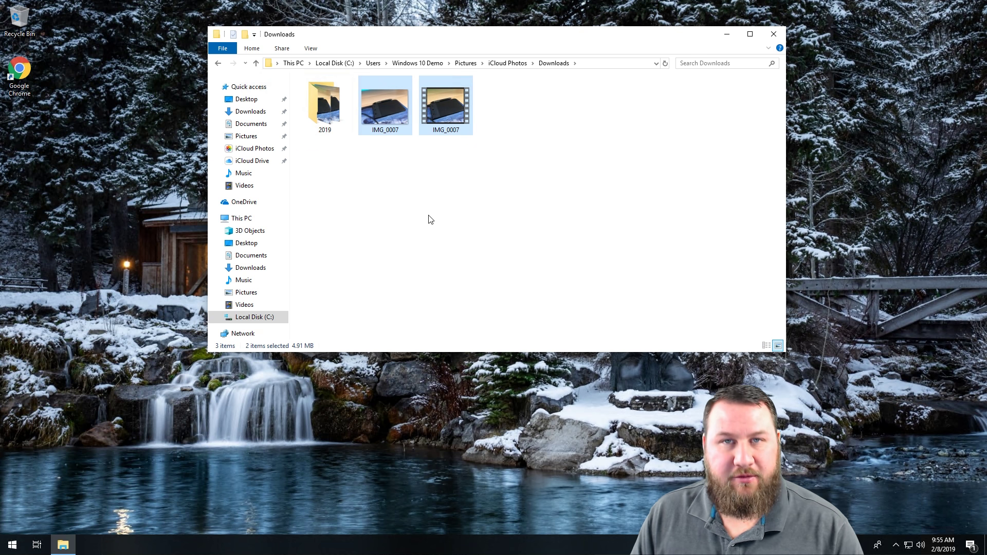
{"action": "left_click", "coordinate": [460, 160]}
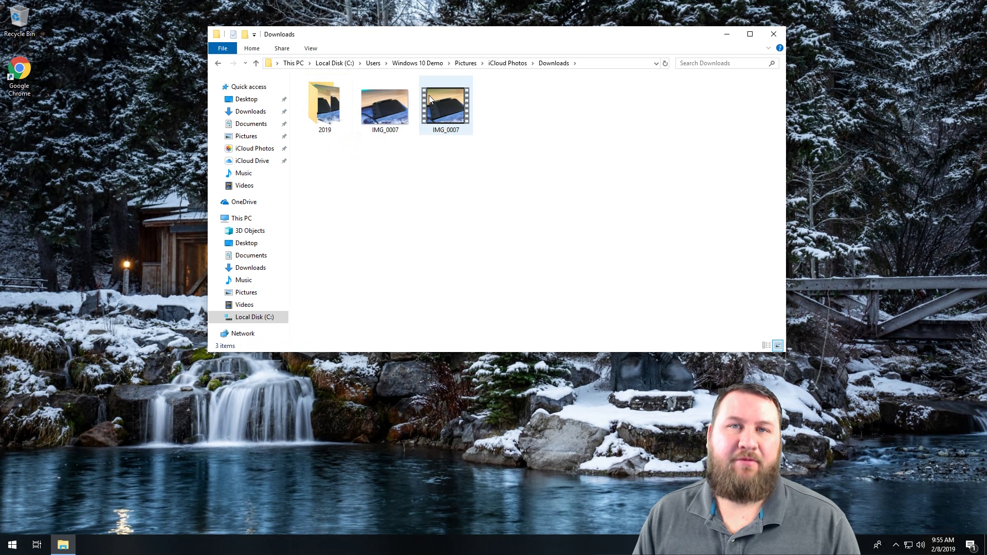
{"action": "mouse_move", "coordinate": [429, 96]}
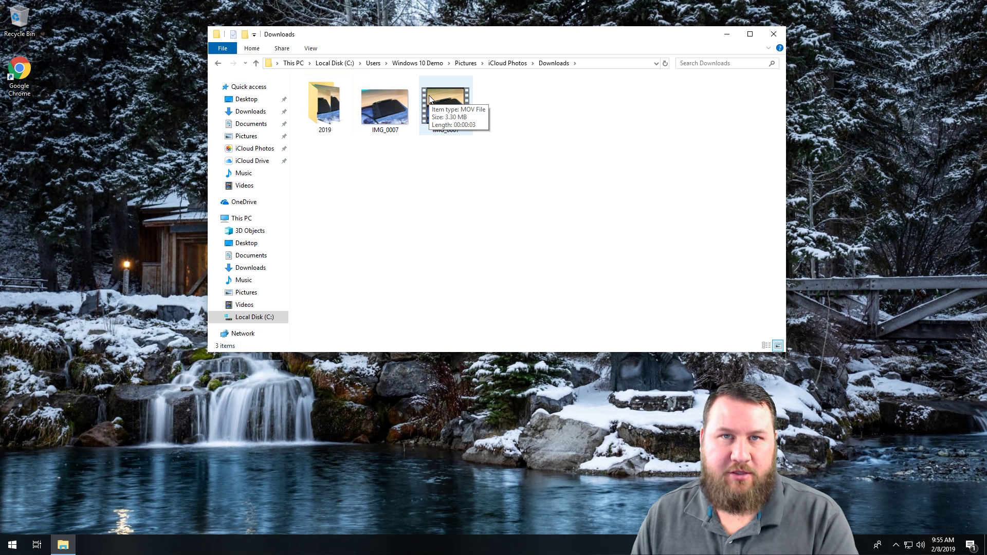
{"action": "left_click_drag", "start_coordinate": [440, 41], "coordinate": [459, 87]}
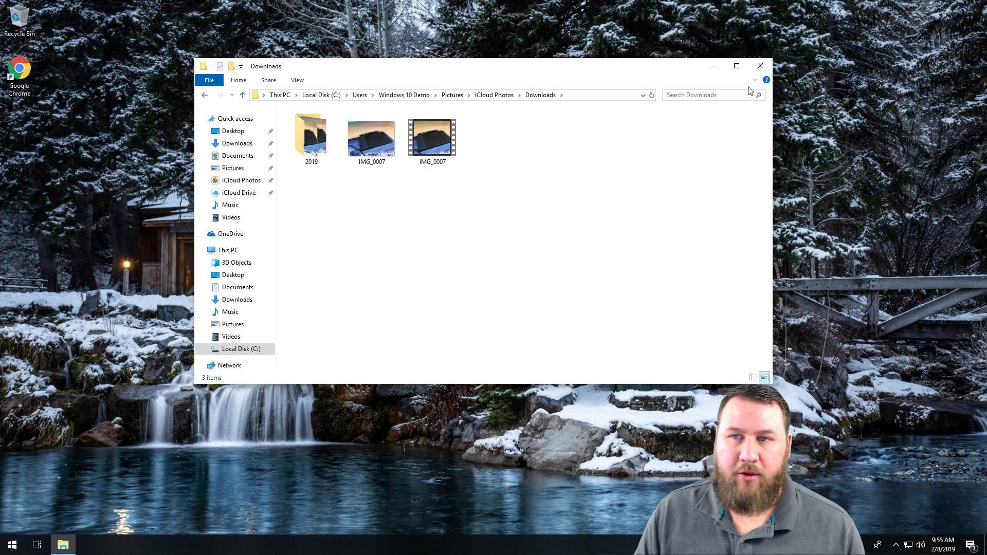
{"action": "left_click", "coordinate": [755, 67]}
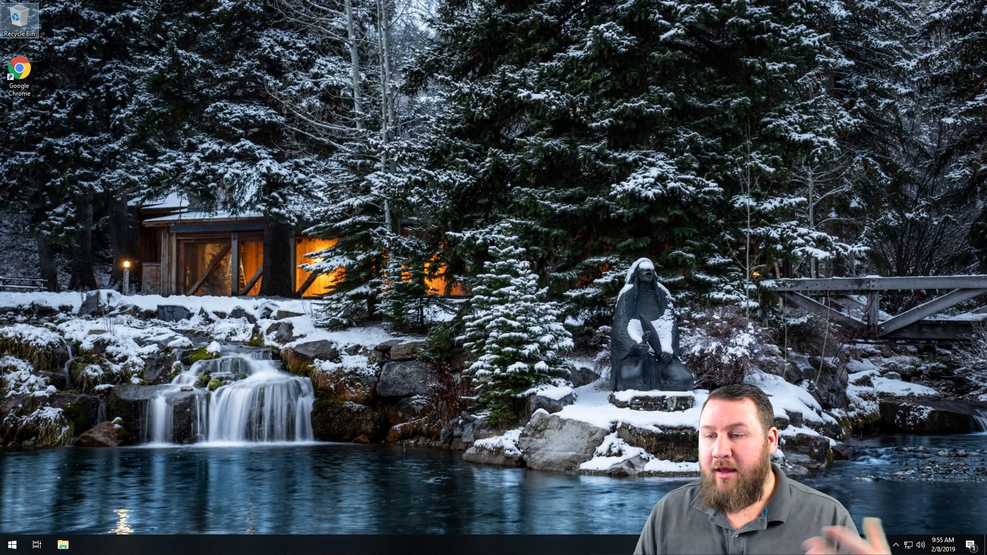
Step: Choose the Snow picture from the Pictures folder for uploading to iCloud Photos, and cancel the upload
{"action": "left_click", "coordinate": [895, 547]}
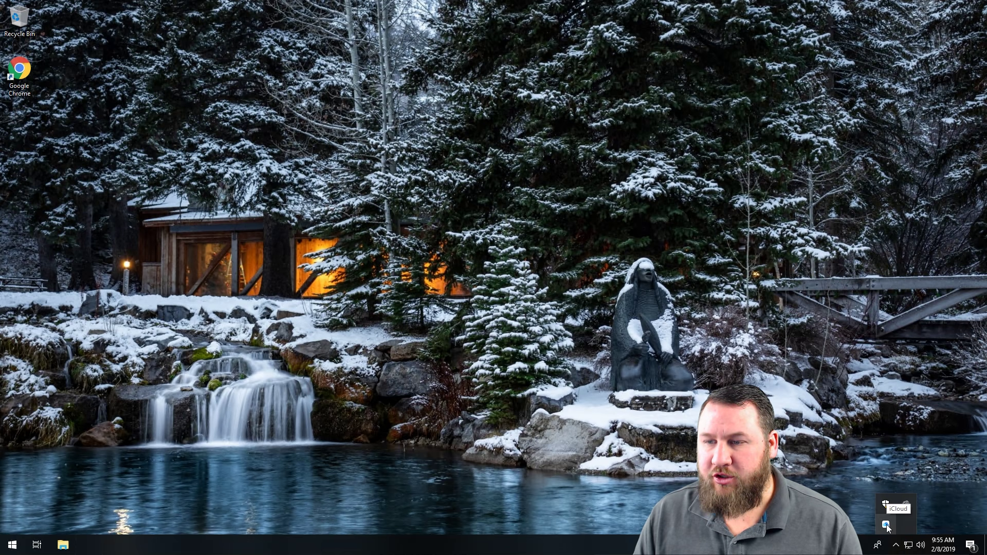
{"action": "left_click", "coordinate": [885, 524]}
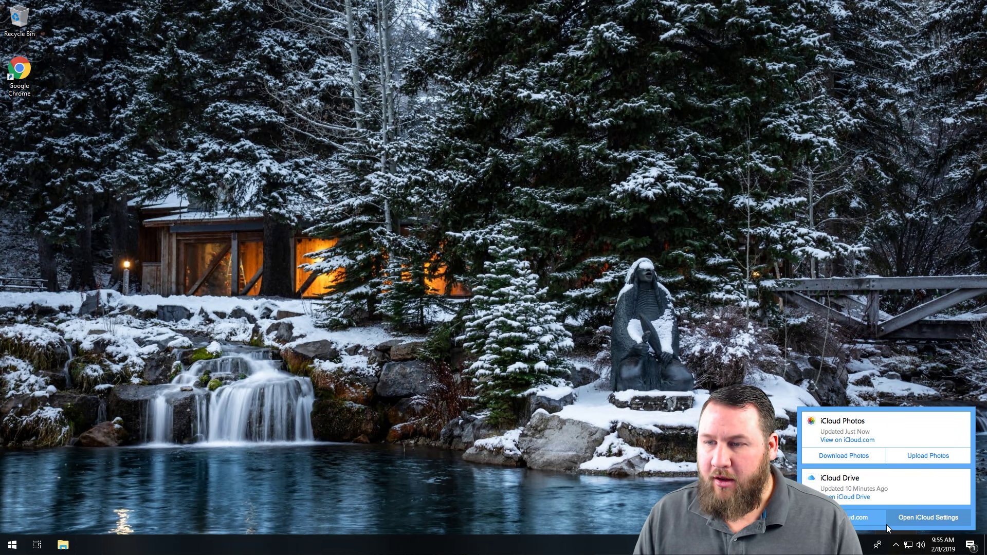
{"action": "left_click", "coordinate": [929, 458]}
{"action": "left_click_drag", "start_coordinate": [133, 4], "coordinate": [342, 86]}
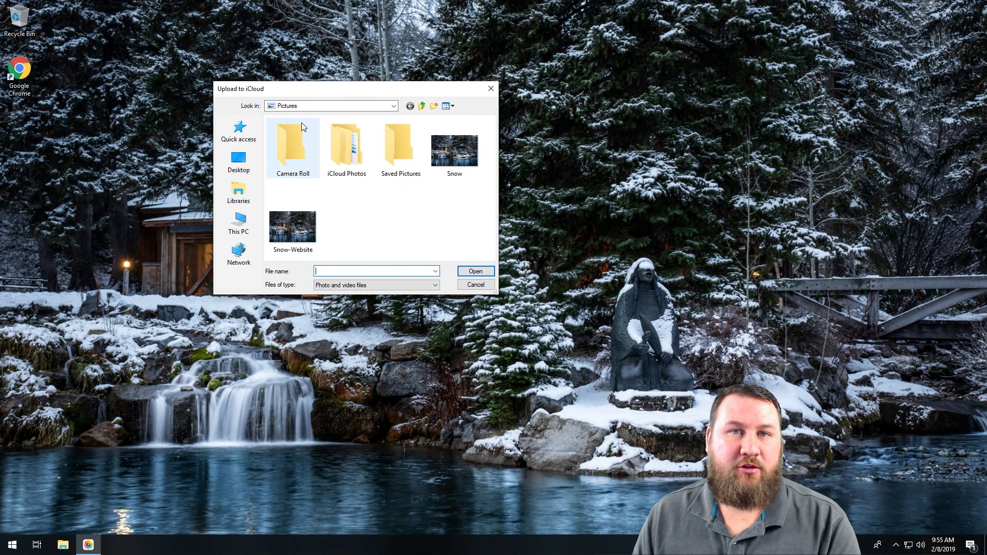
{"action": "left_click", "coordinate": [453, 146]}
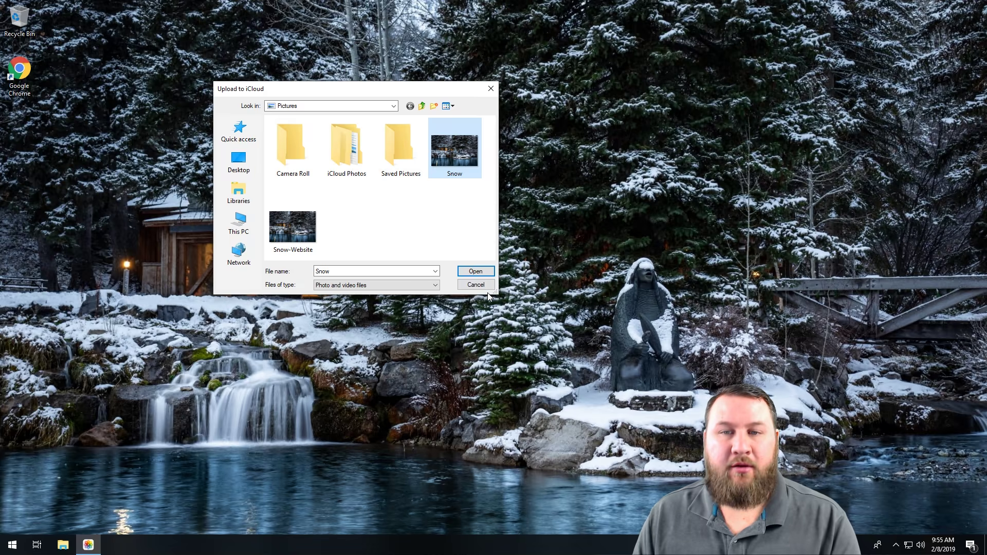
{"action": "left_click", "coordinate": [475, 285]}
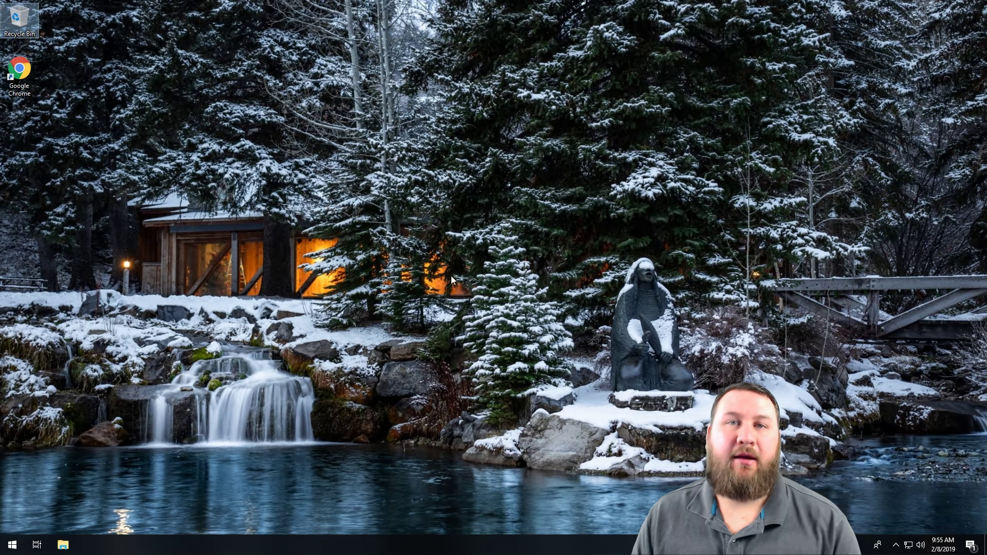